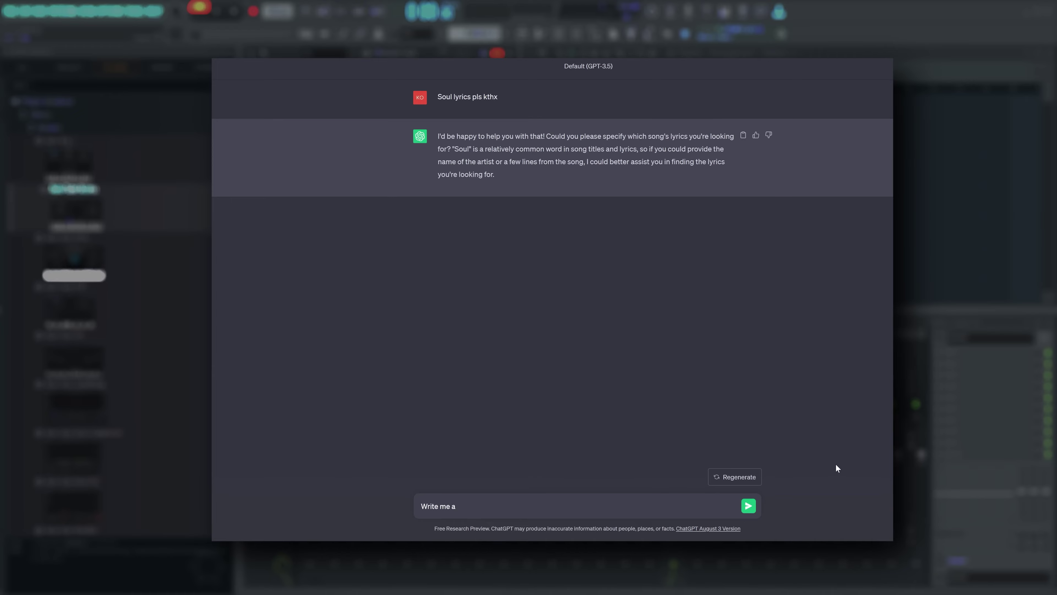
Step: Ask ChatGPT to write soul lyrics in the style of Stevie Wonder
type("tyle of Stevie Wonder please")
key("Return")
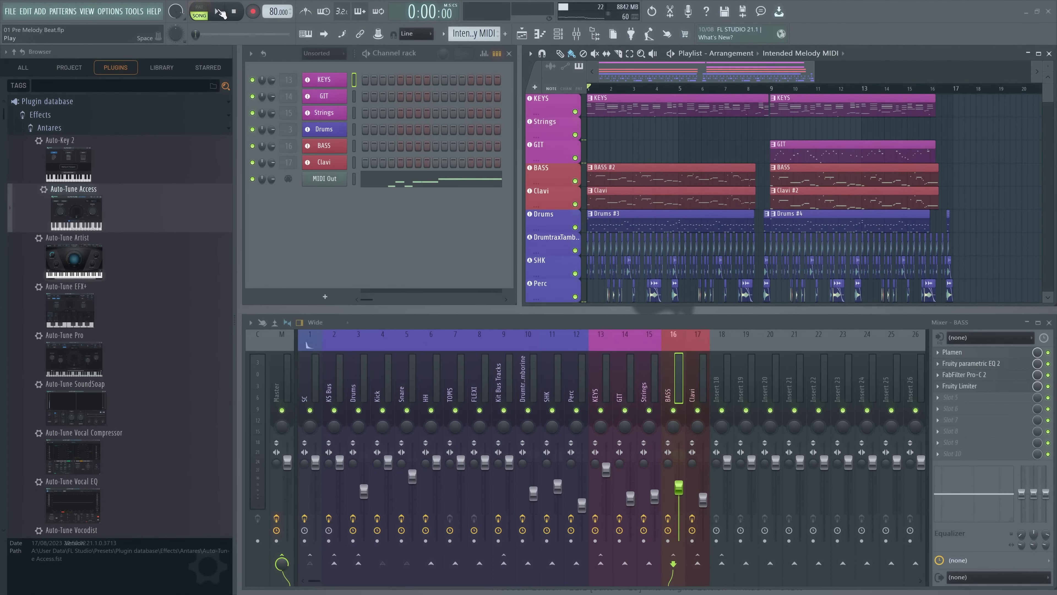
Step: Switch to FL Studio and play the arrangement, briefly unmuting the melody track to hear it against the recorded AI lyric vocals
left_click(221, 14)
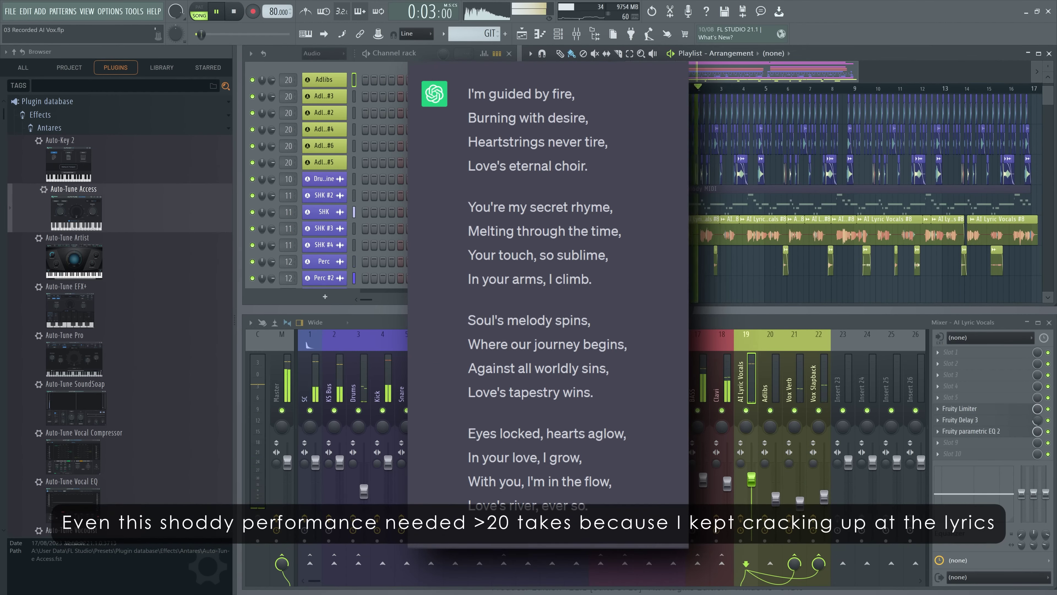
left_click_drag(1046, 97, 1047, 94)
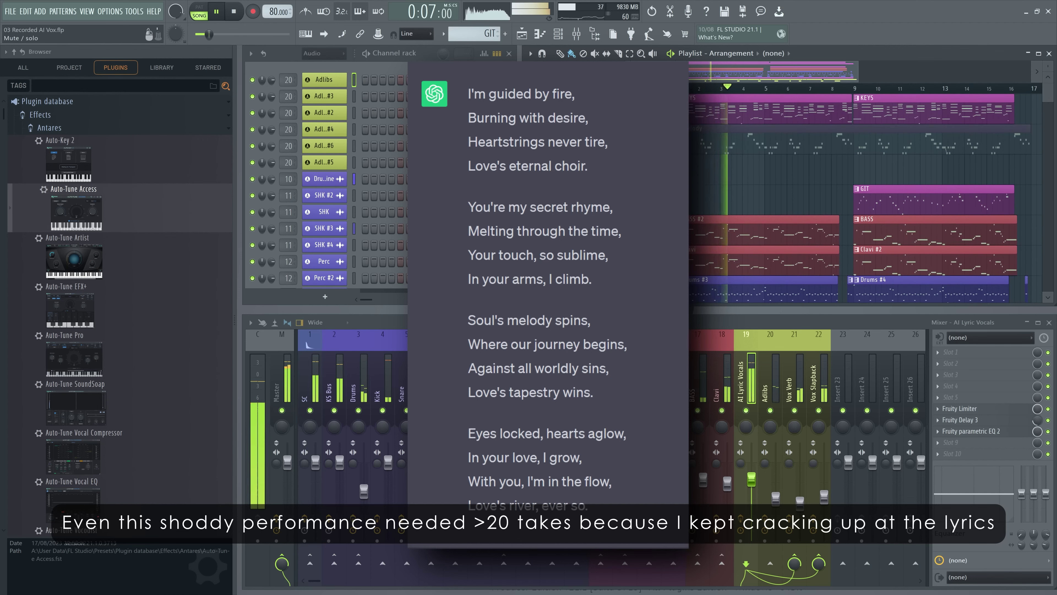
left_click(670, 146)
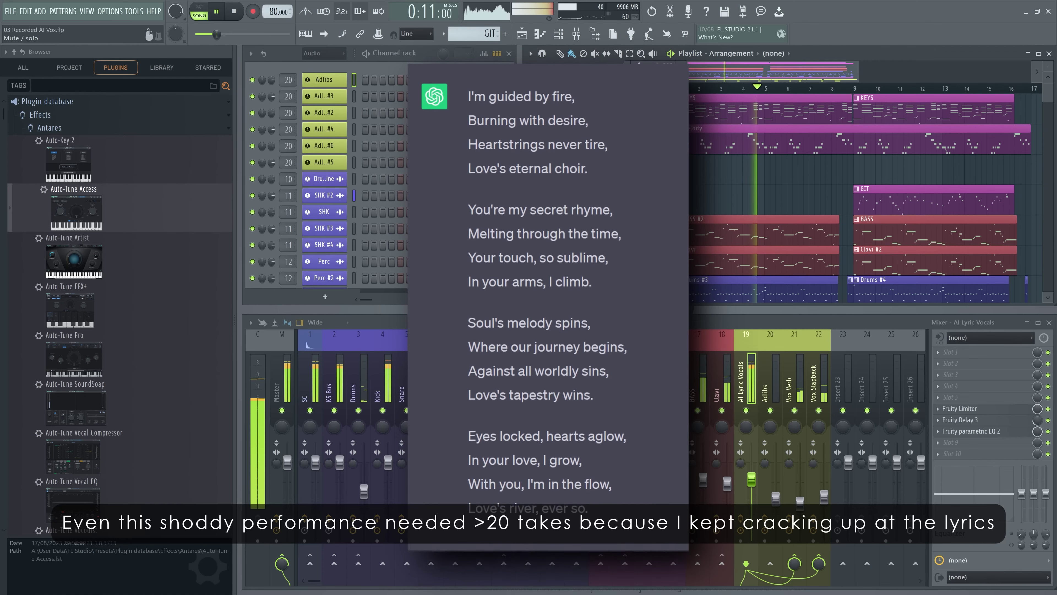
left_click(664, 149)
left_click_drag(1047, 94, 1046, 98)
key("space")
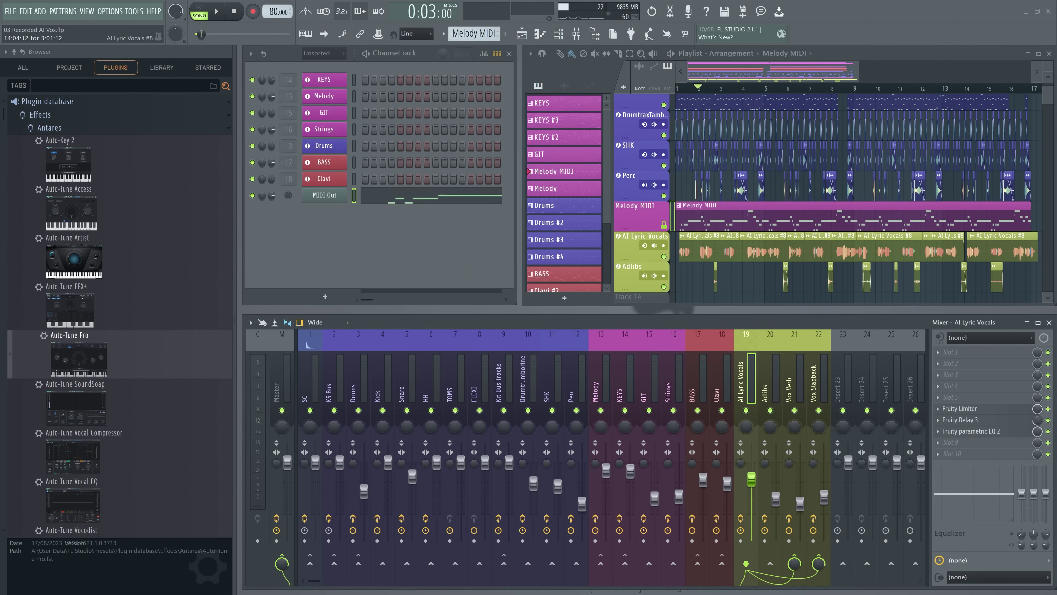
Step: Load Auto-Tune Pro into the first effect slot of the AI Lyric Vocals mixer track and close its window
left_click_drag(77, 360, 952, 353)
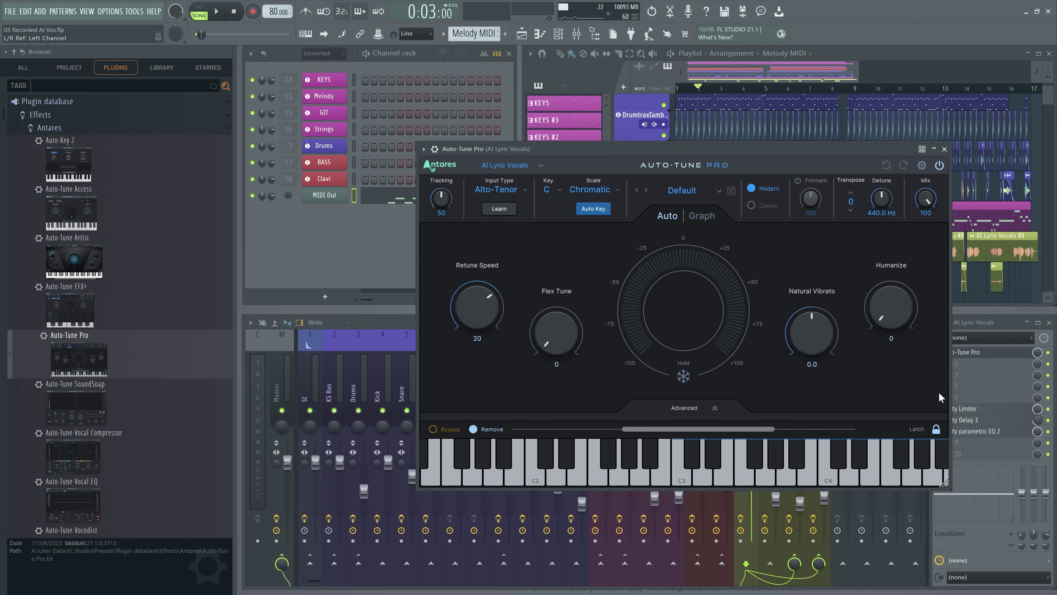
left_click(944, 148)
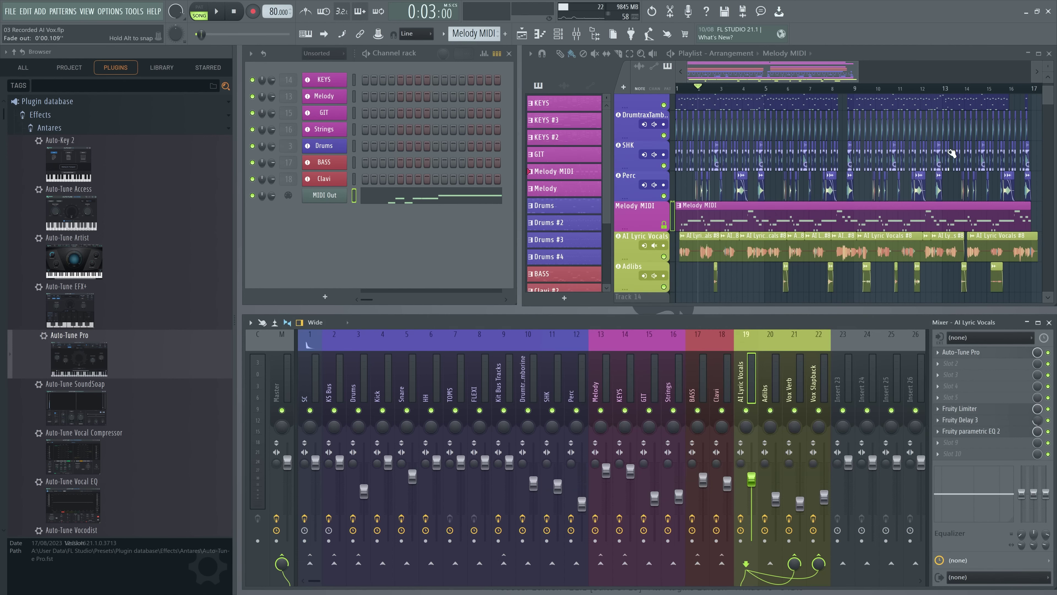
Step: Check the MIDI Out channel's port and set Auto-Tune Pro's MIDI input port to 2 in its plugin settings
left_click(327, 196)
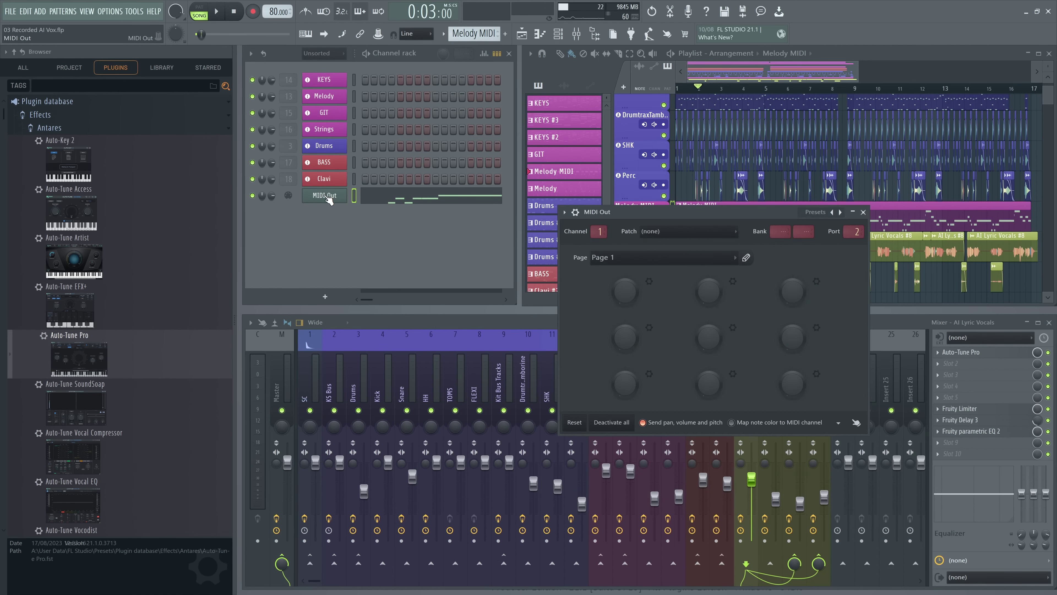
left_click(327, 196)
left_click(970, 352)
left_click(456, 170)
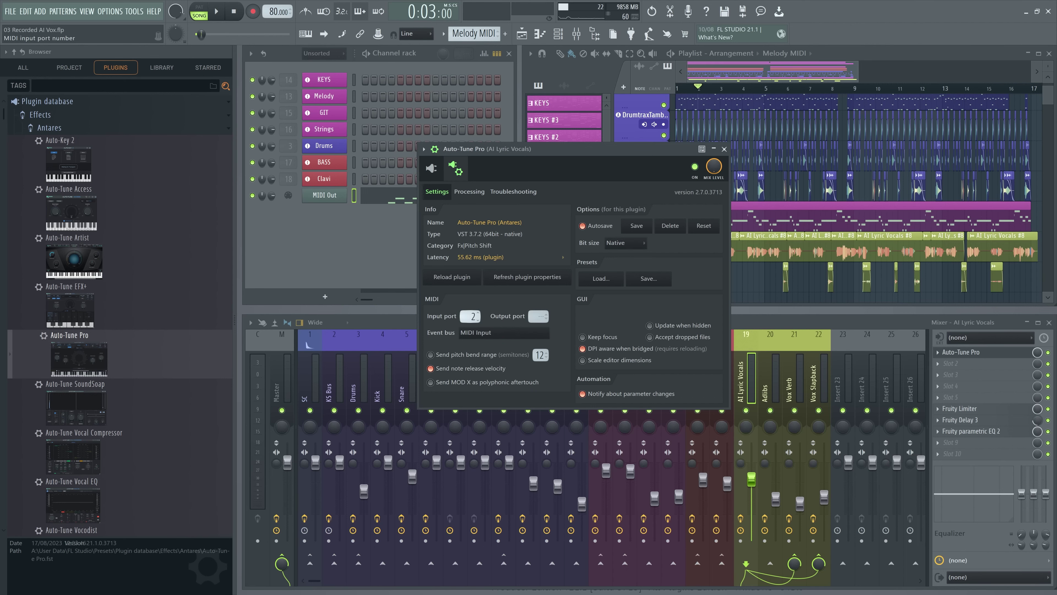
left_click(432, 170)
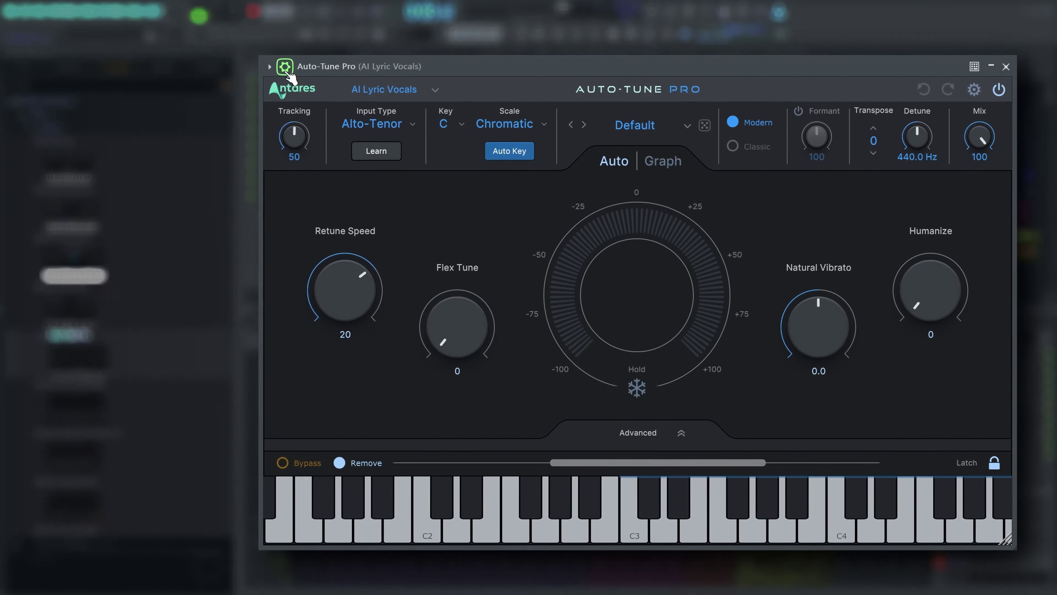
Step: Put Auto-Tune Pro in Graph mode and track the vocal's pitch while the song plays
left_click(658, 165)
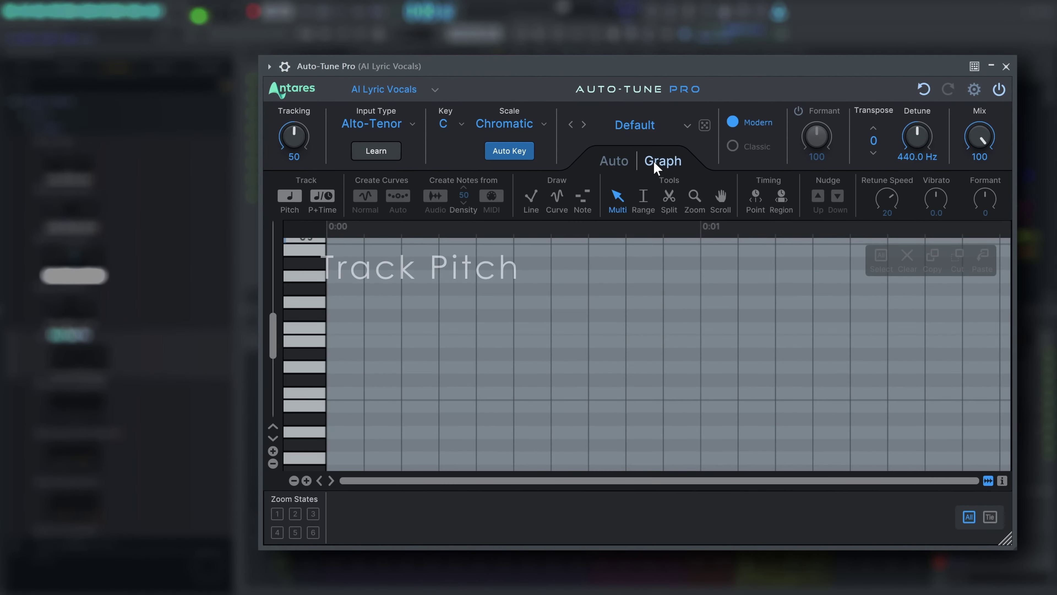
left_click(298, 199)
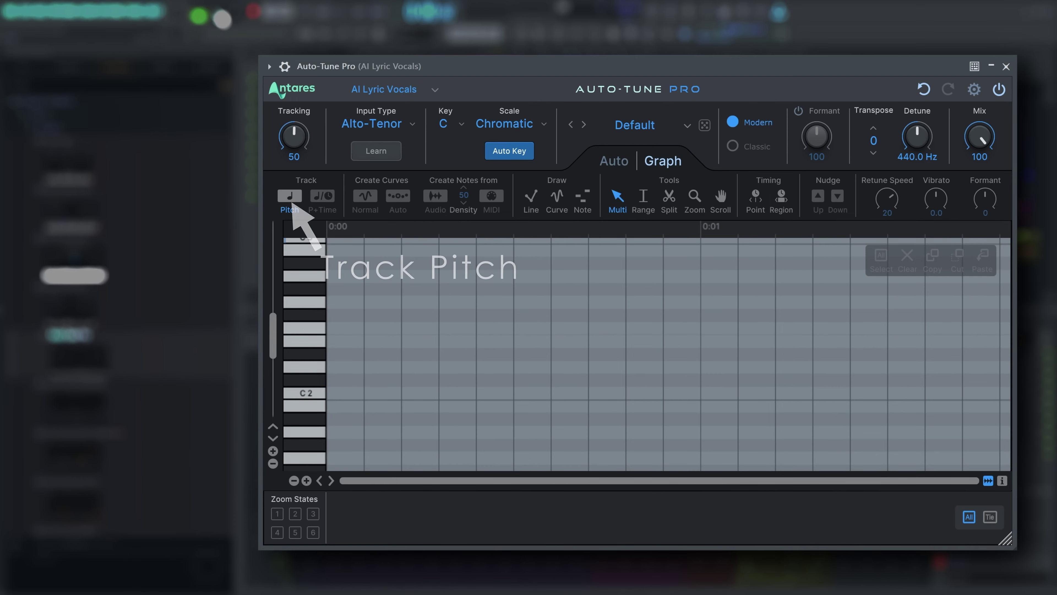
key("space")
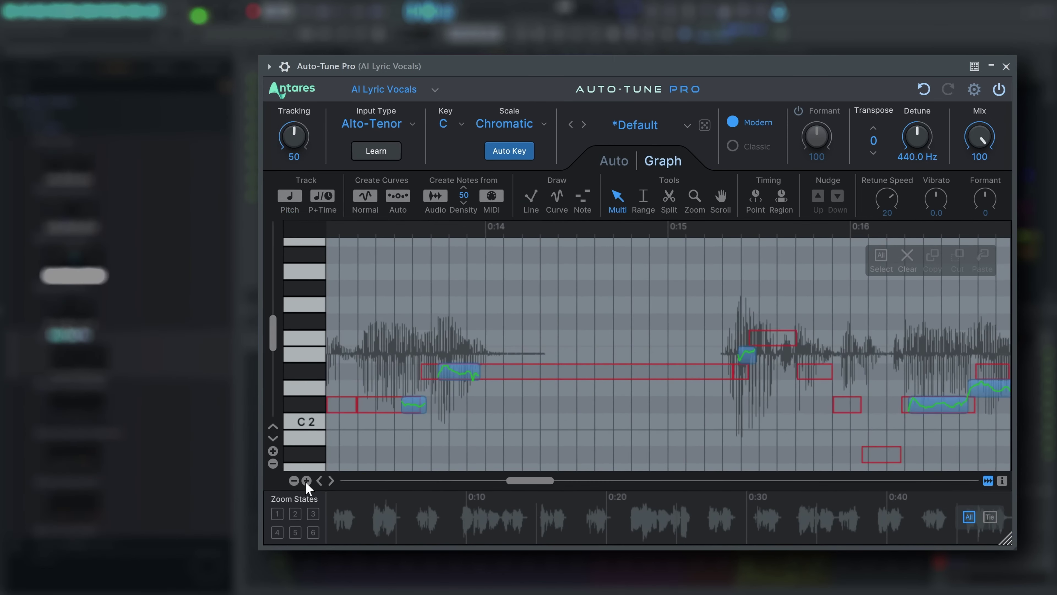
Step: Create target notes from the MIDI melody, then set the retune speed of all notes to 7 and audition the correction
left_click_drag(393, 480, 362, 479)
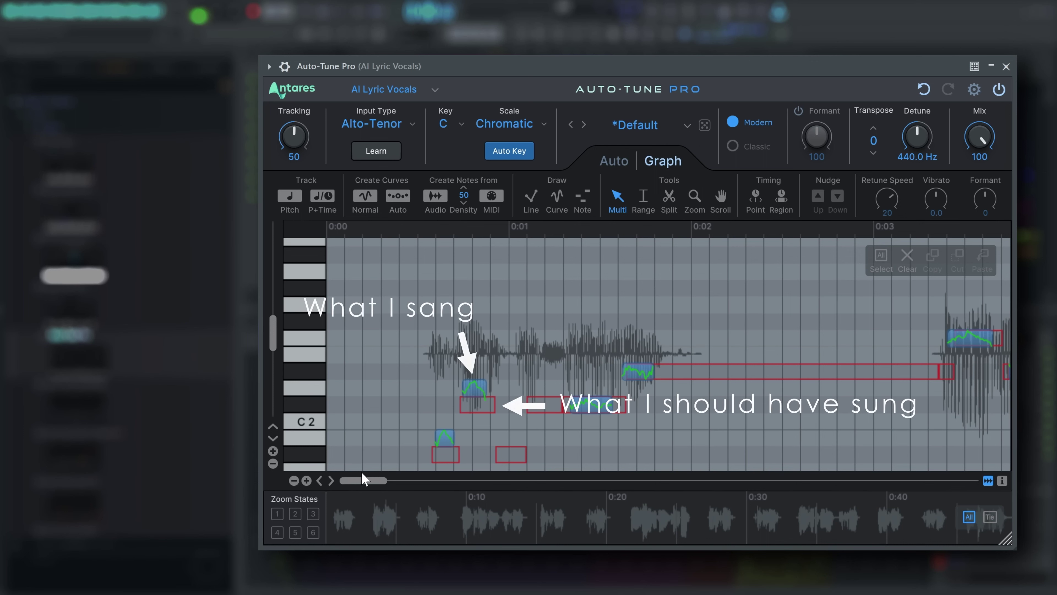
left_click(491, 196)
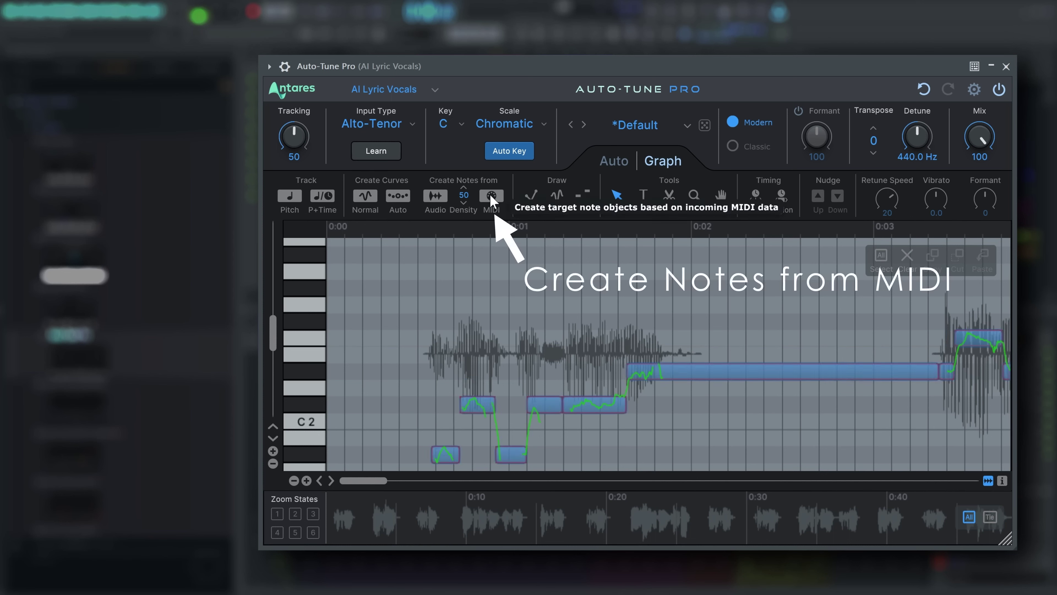
left_click(882, 258)
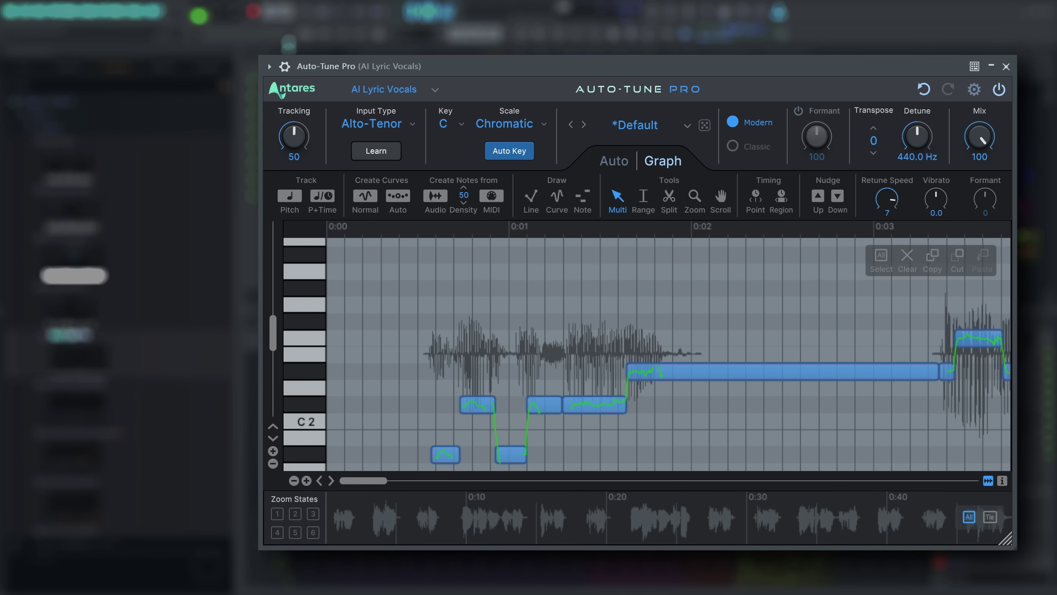
key("space")
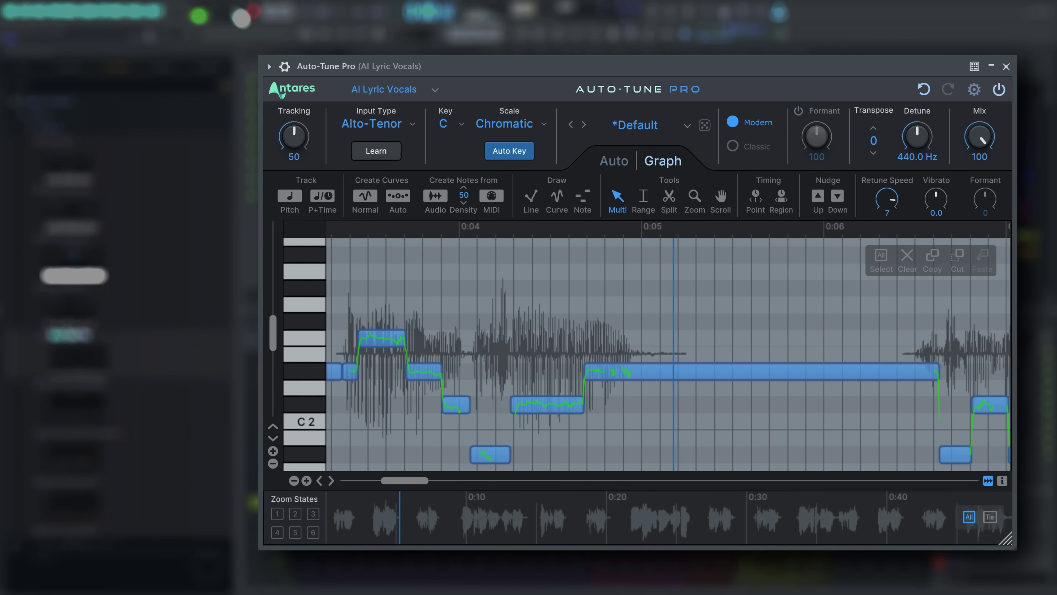
Step: Draw pitch curves by hand over the first phrase's notes with a retune speed of 0, and play them back
left_click_drag(412, 480, 351, 483)
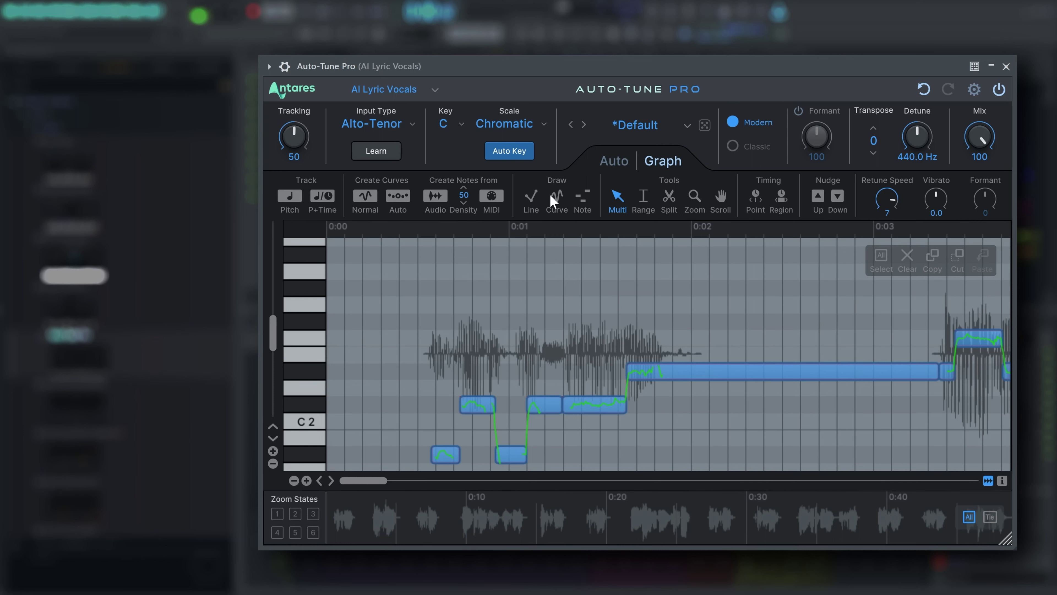
double_click(456, 457)
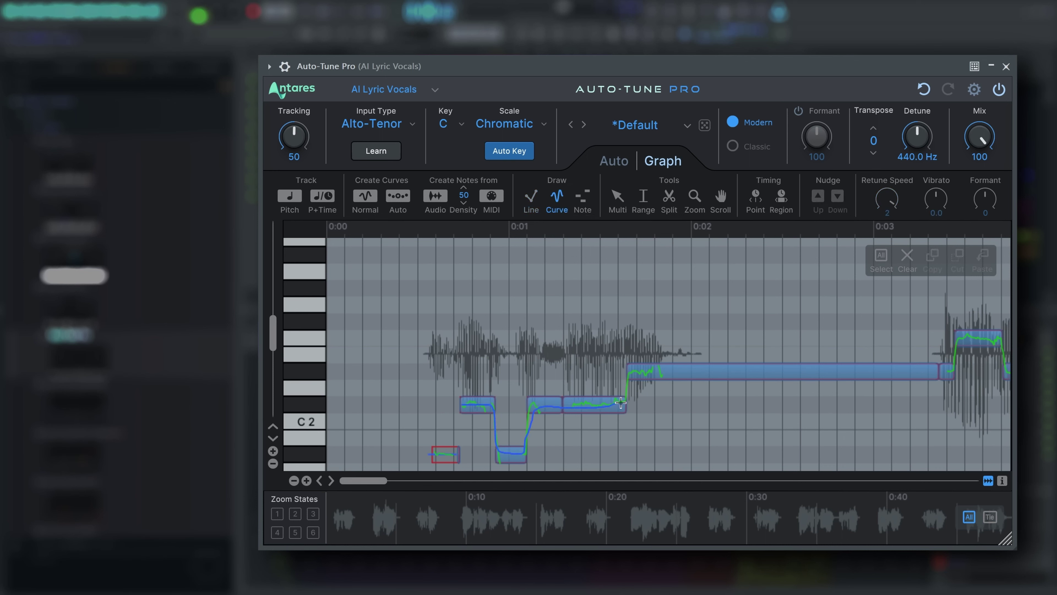
left_click_drag(663, 374, 665, 374)
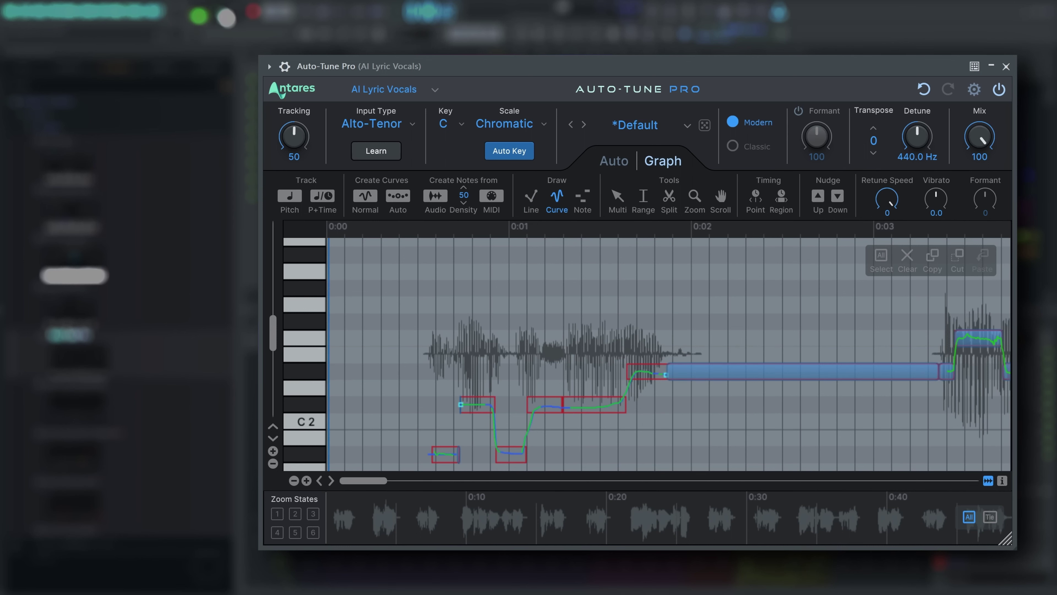
key("space")
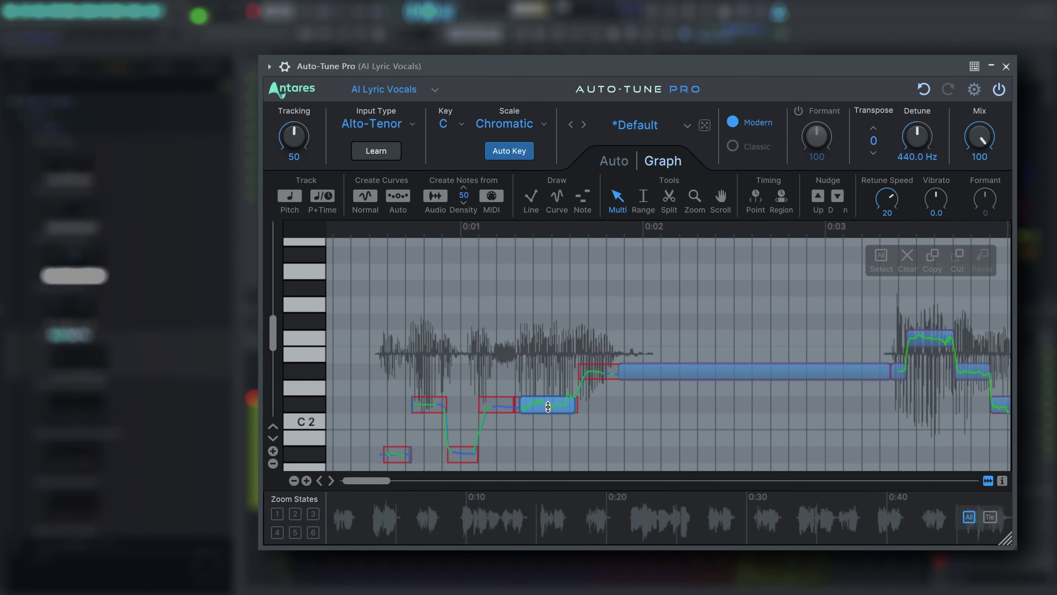
Step: Fine-tune the selected note near the end of the first phrase, cut the long held note following it, and audition the vocal
mouse_move(553, 406)
left_mouse_down()
mouse_move(553, 342)
mouse_move(542, 416)
left_mouse_up()
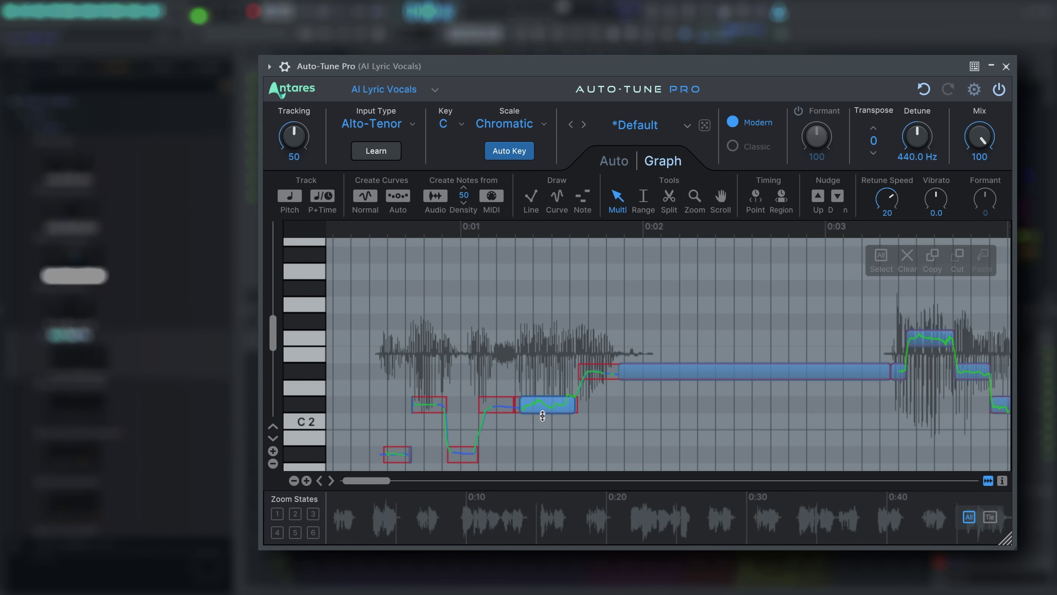
left_click(751, 375)
key("ctrl+x")
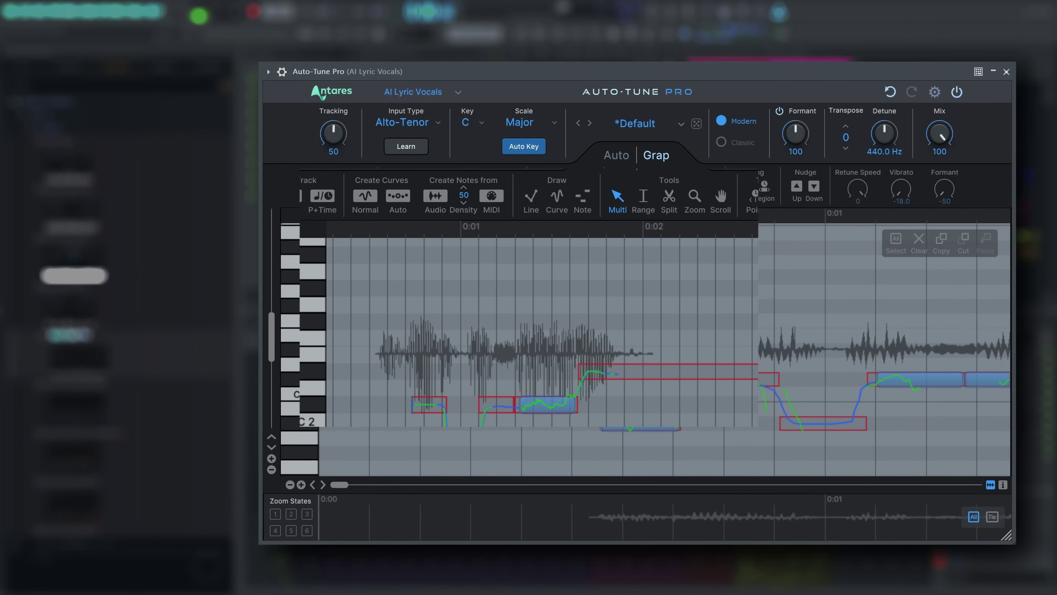
key("space")
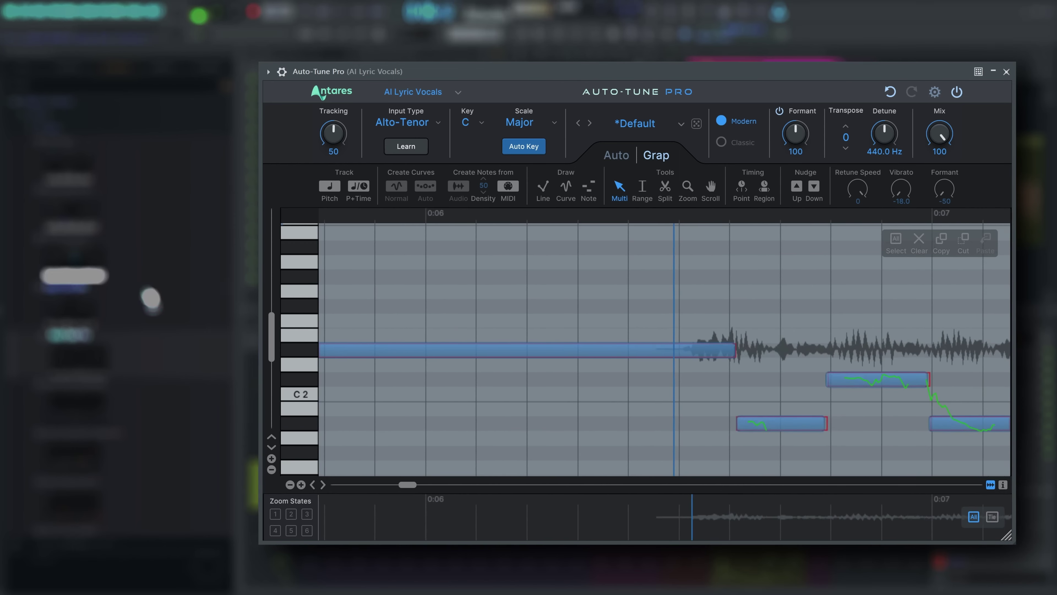
left_click(290, 485)
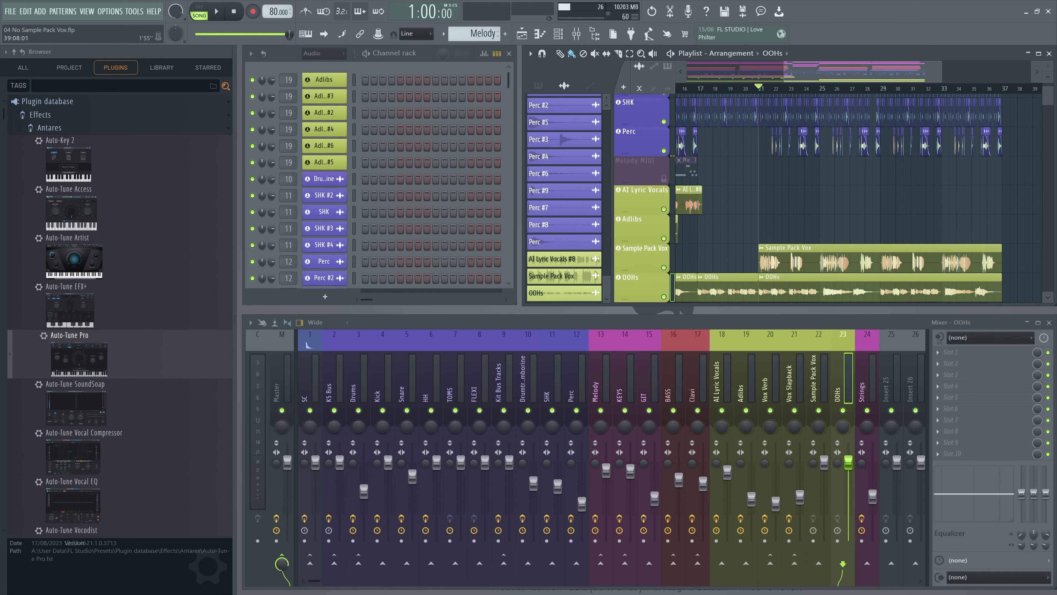
Step: Lower the Sample Pack Vox and OOHs faders during playback and send the OOHs track to Vox Verb
key("space")
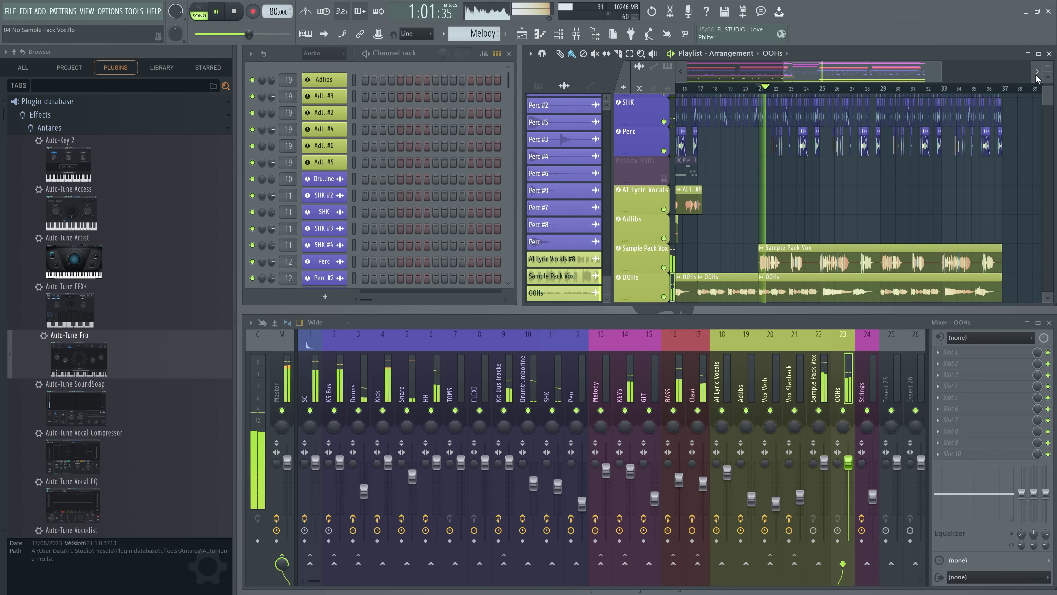
left_click_drag(825, 463, 847, 480)
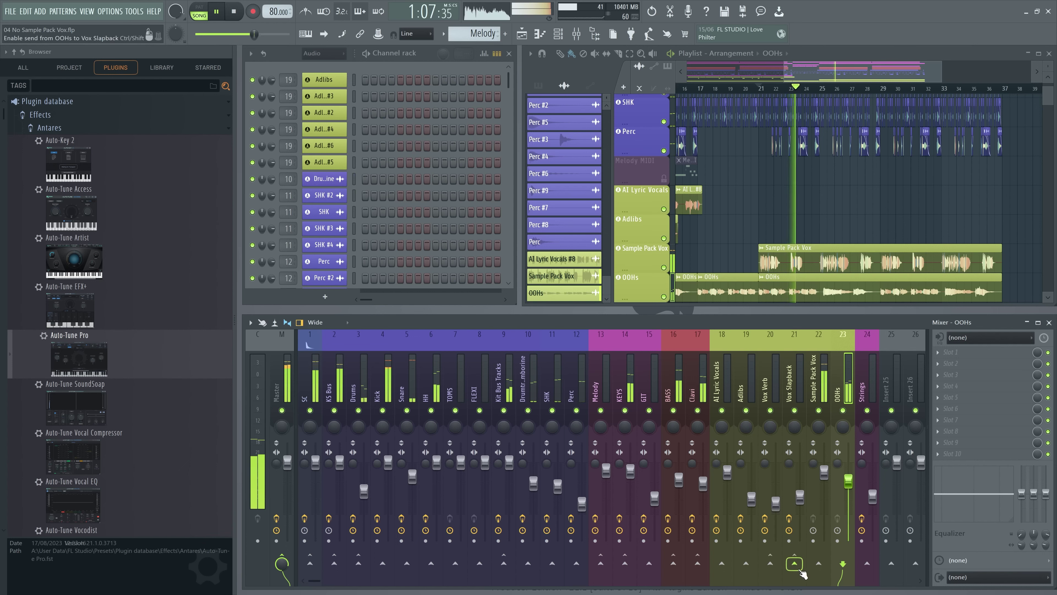
left_click(771, 565)
left_click(773, 567)
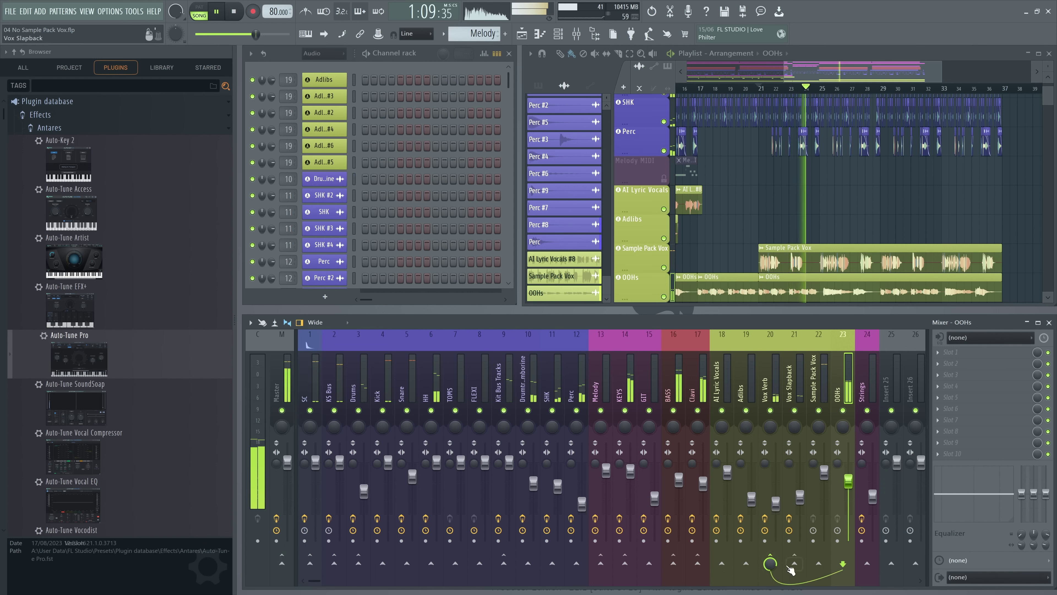
Step: Load Auto-Tune Access on the Sample Pack Vox mixer track in Extreme mode and set its key to F#
left_click(826, 389)
key("space")
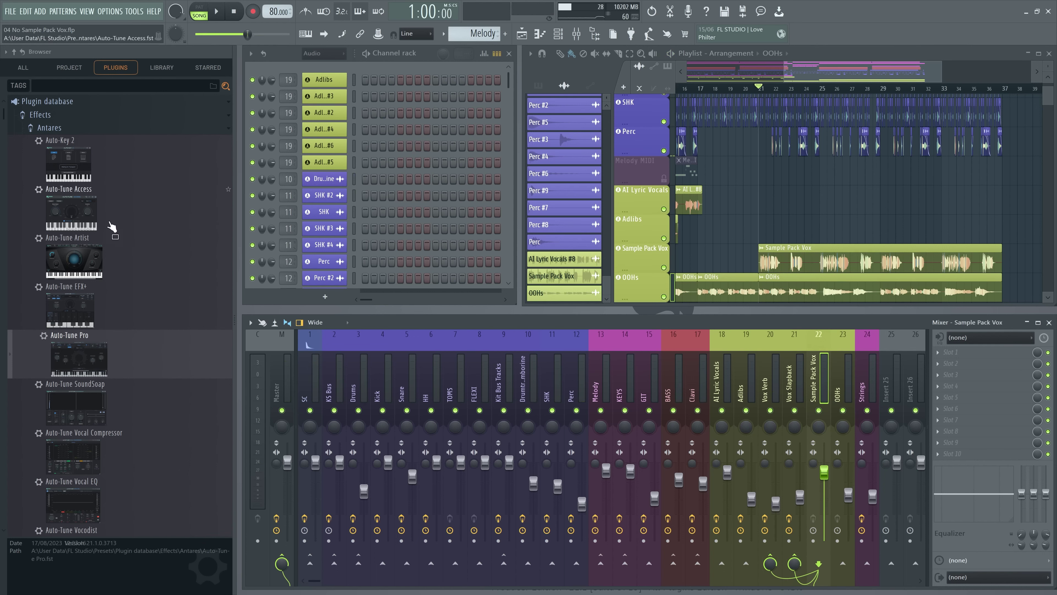
left_click_drag(112, 227, 966, 360)
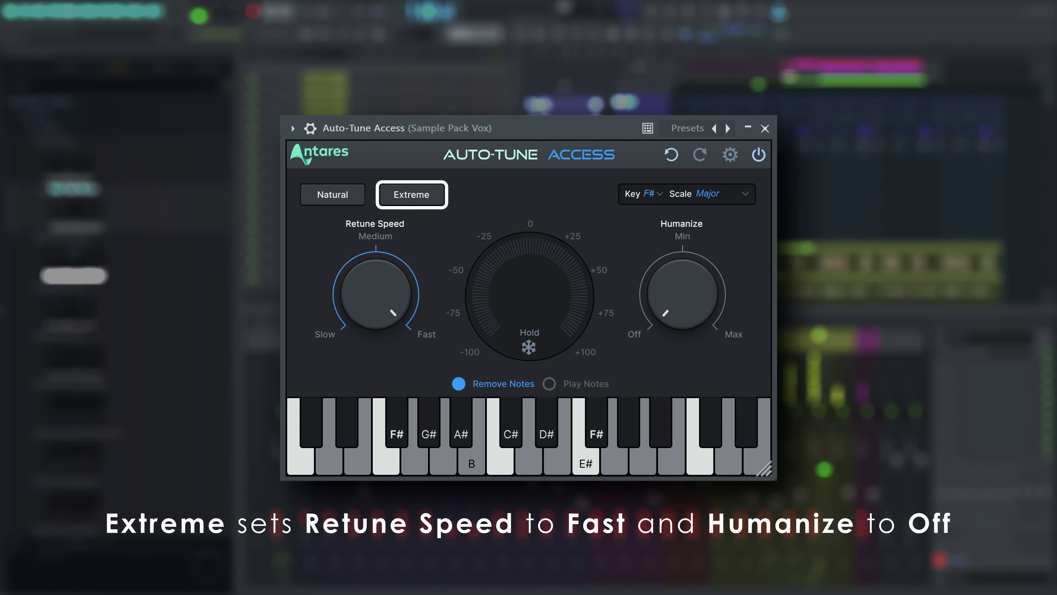
left_click(660, 195)
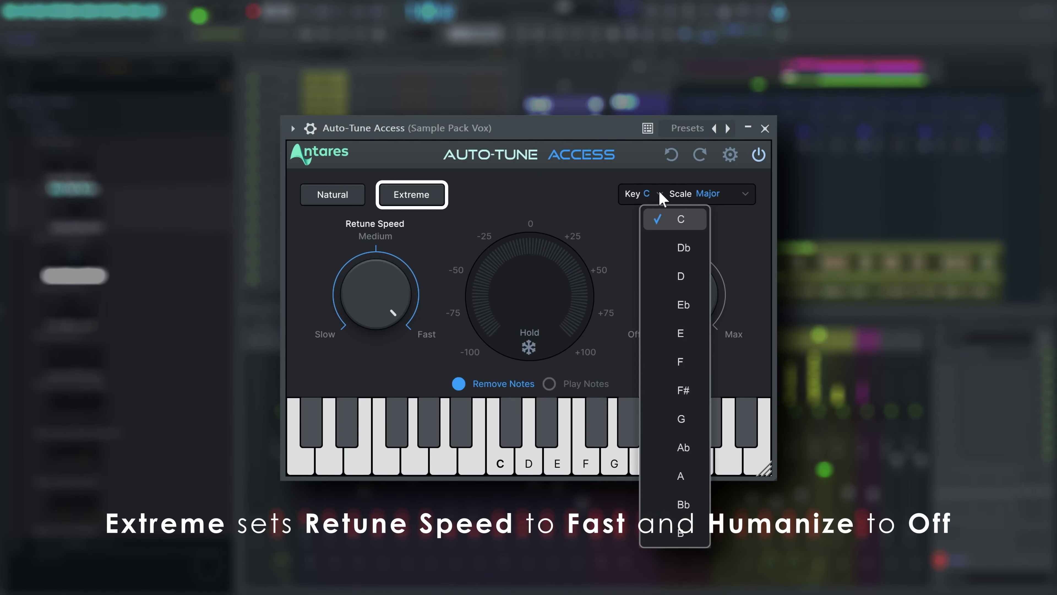
left_click(679, 389)
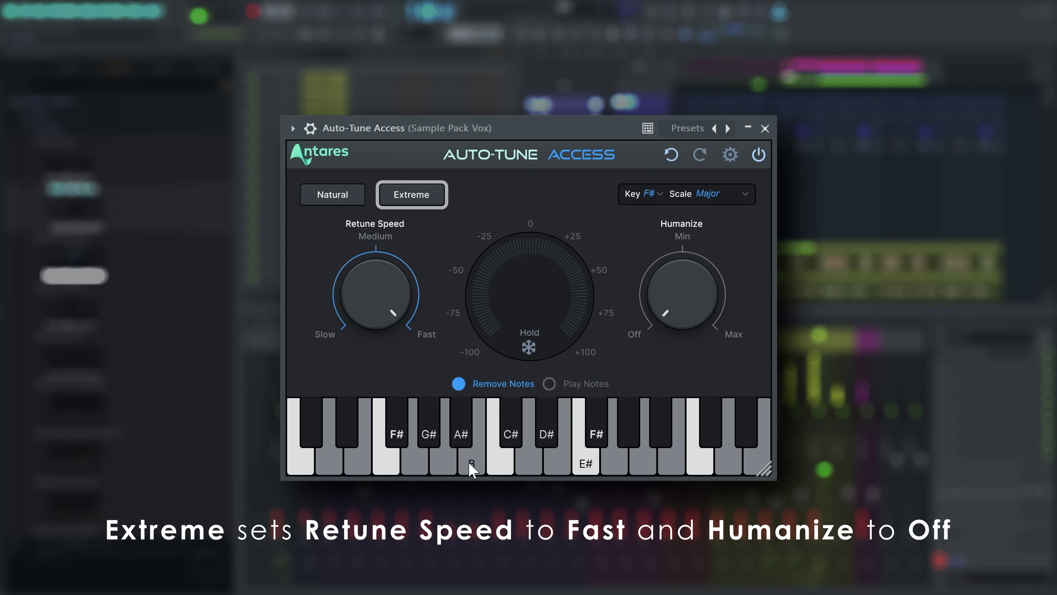